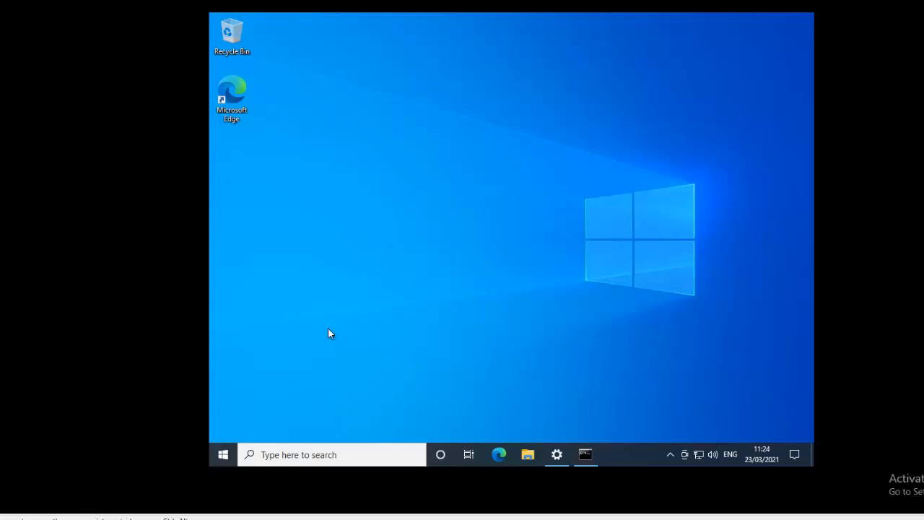
Step: Find the Ethernet settings by searching Windows for "eth" and open them in a maximized window
key("super")
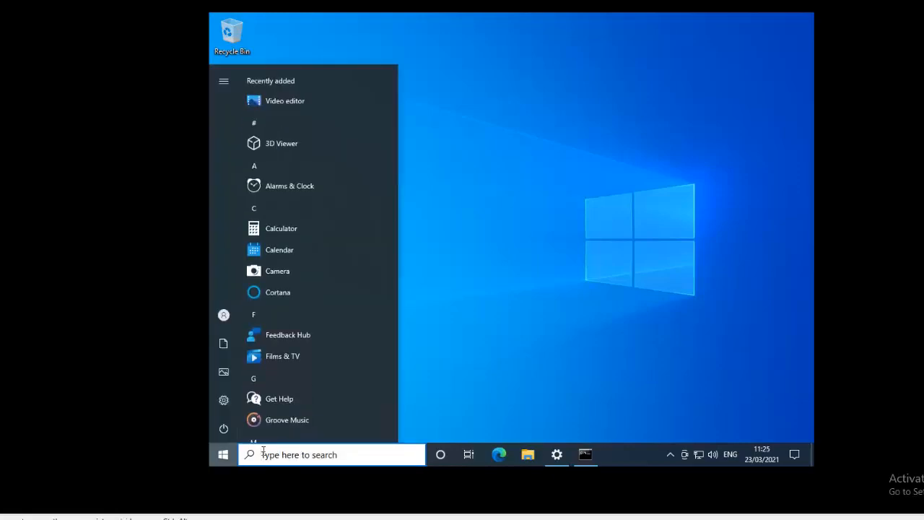
type("e")
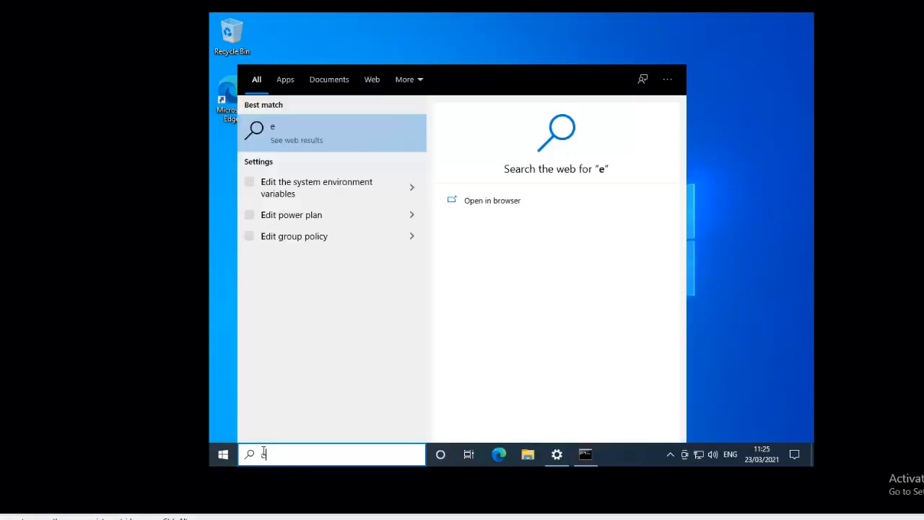
type("th")
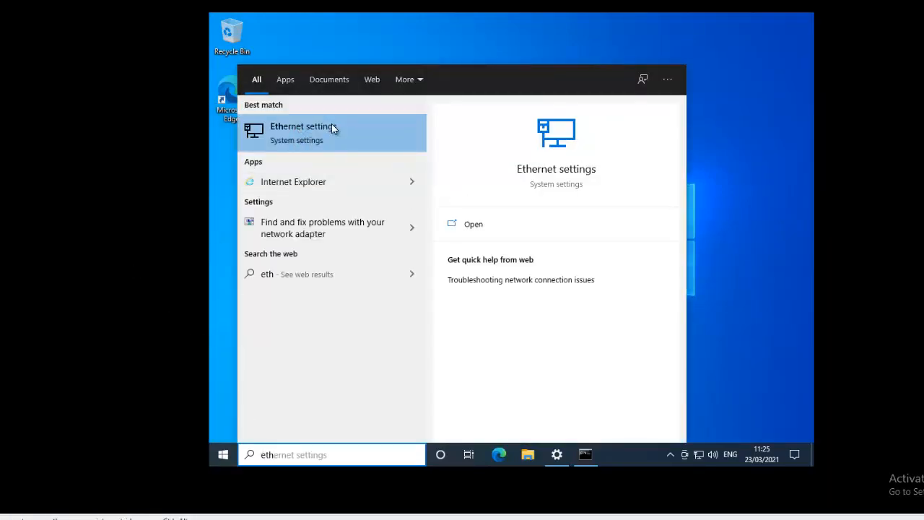
left_click(556, 454)
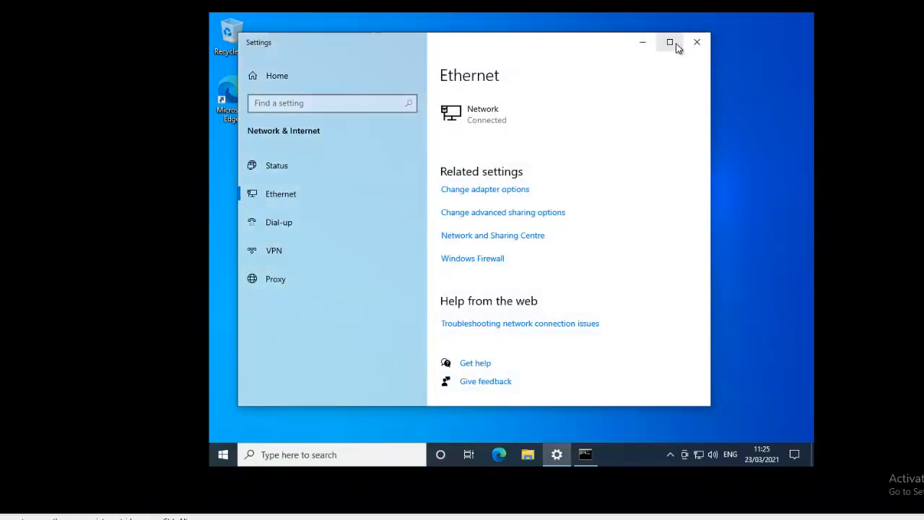
left_click(669, 48)
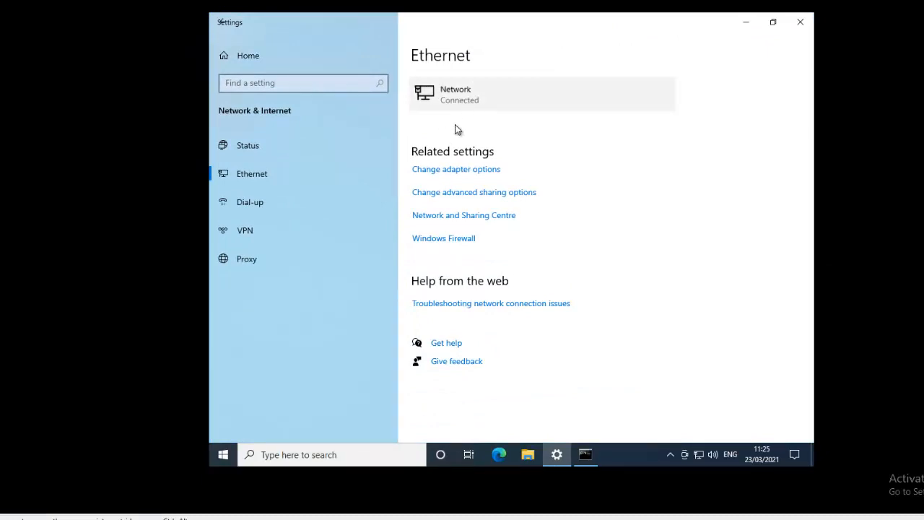
left_click(444, 106)
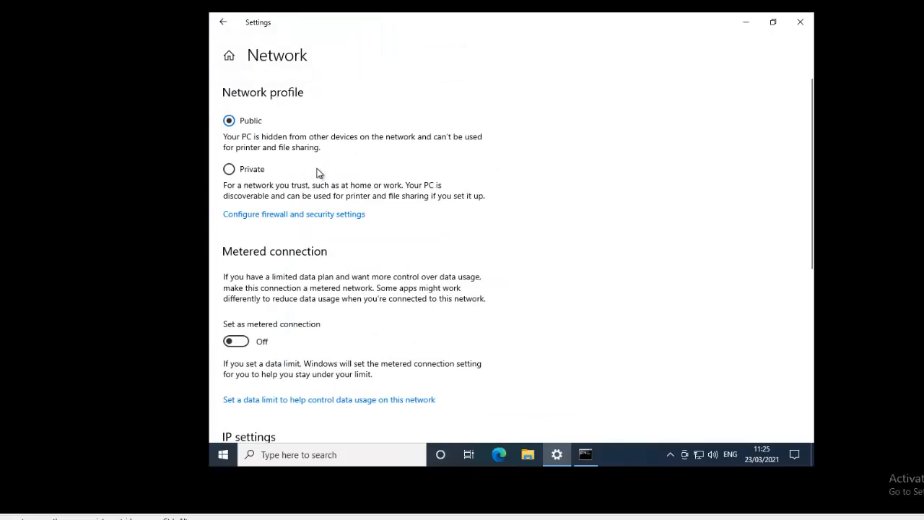
scroll(315, 209, "down", 4)
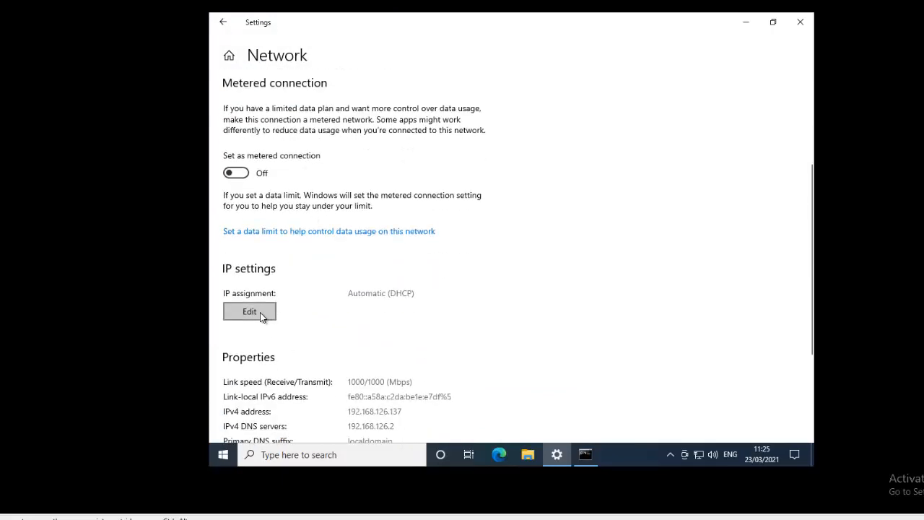
left_click(249, 311)
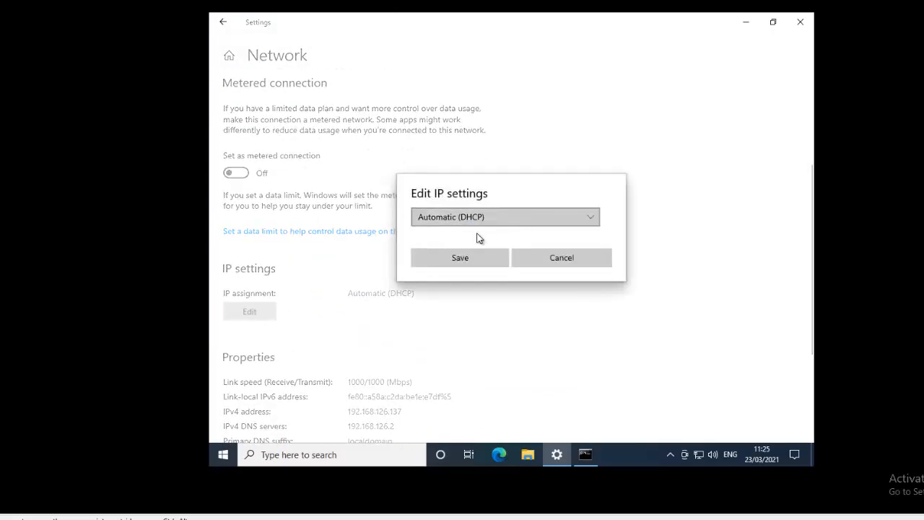
left_click(478, 216)
left_click(433, 236)
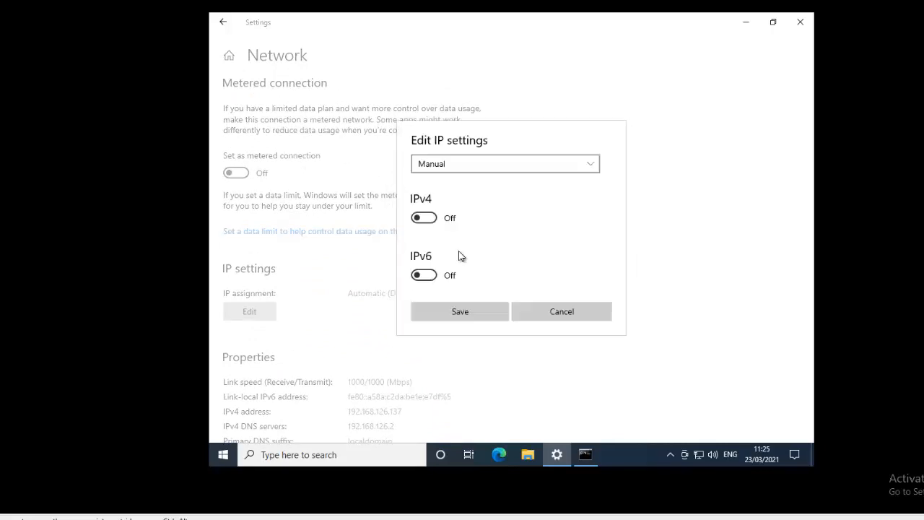
left_click(432, 220)
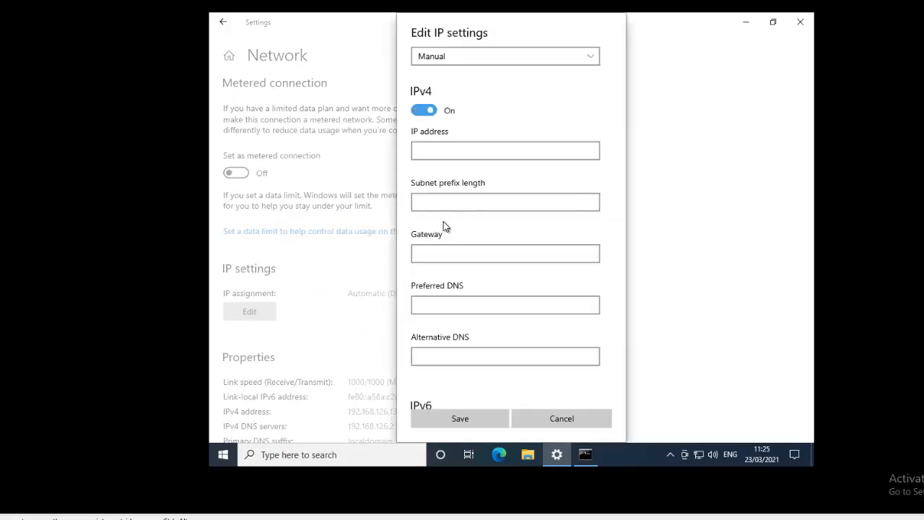
left_click(546, 420)
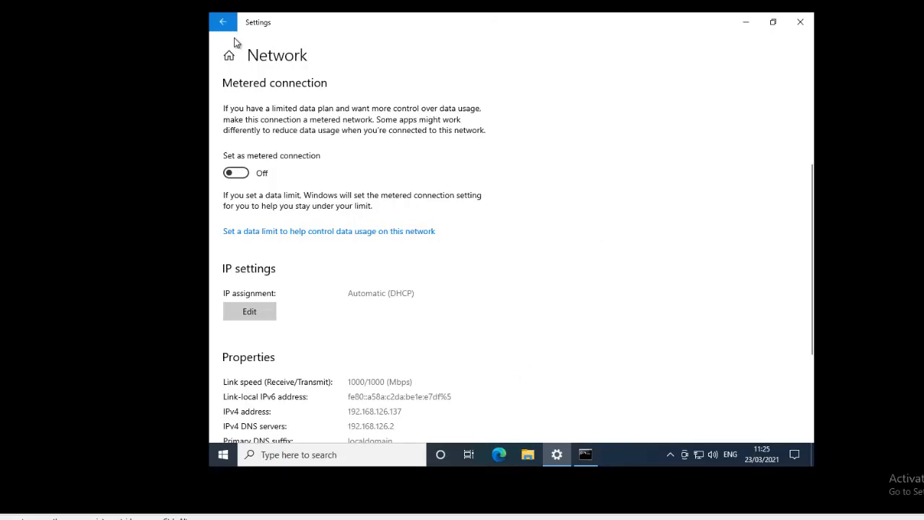
left_click(223, 22)
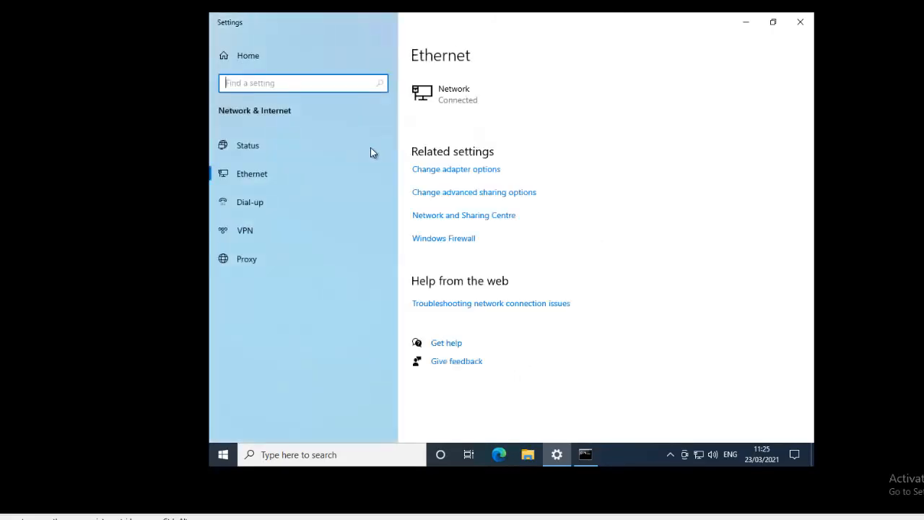
Step: Open the Ethernet0 adapter's status from the adapter options and review its network connection details
left_click(457, 172)
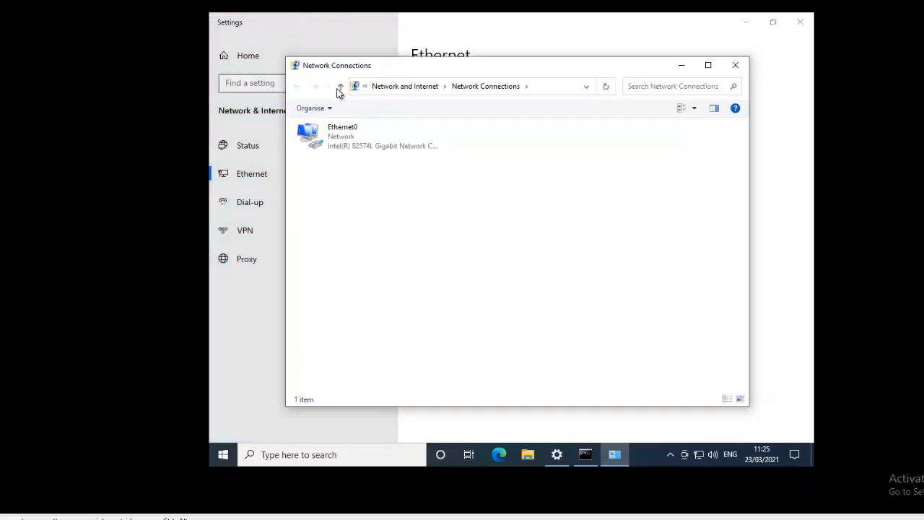
double_click(356, 142)
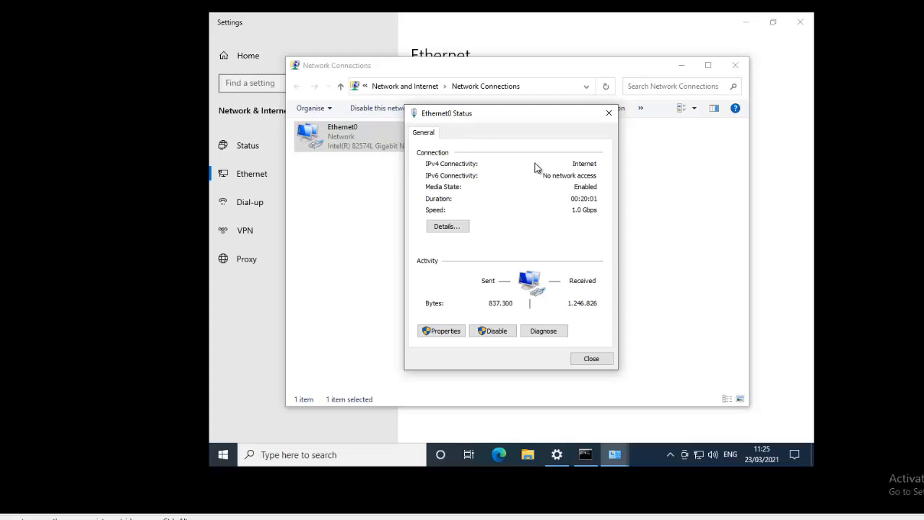
left_click(452, 227)
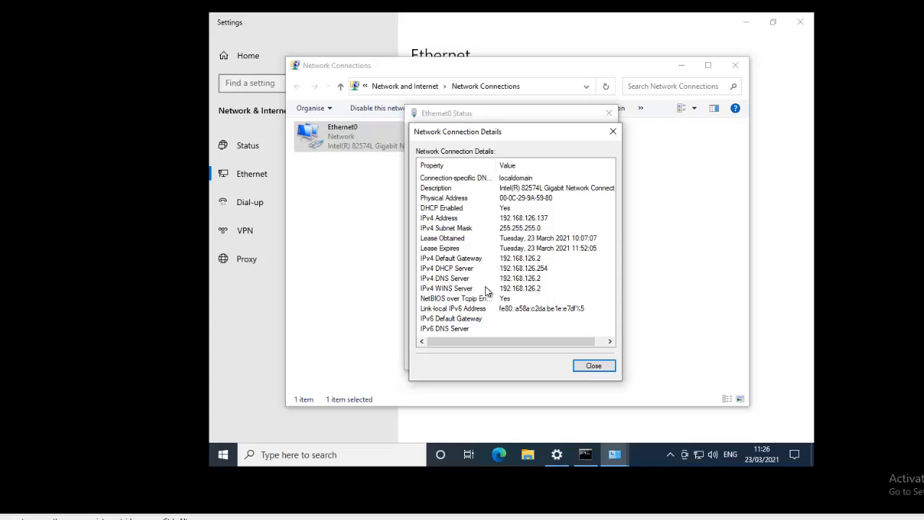
left_click(593, 366)
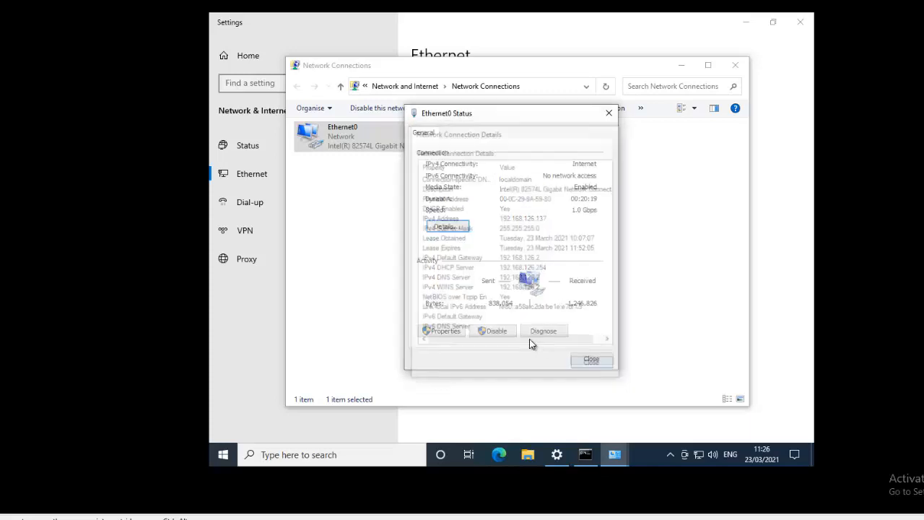
Step: Disable Internet Protocol Version 6 in the Ethernet0 properties and open the Internet Protocol Version 4 properties
left_click(445, 332)
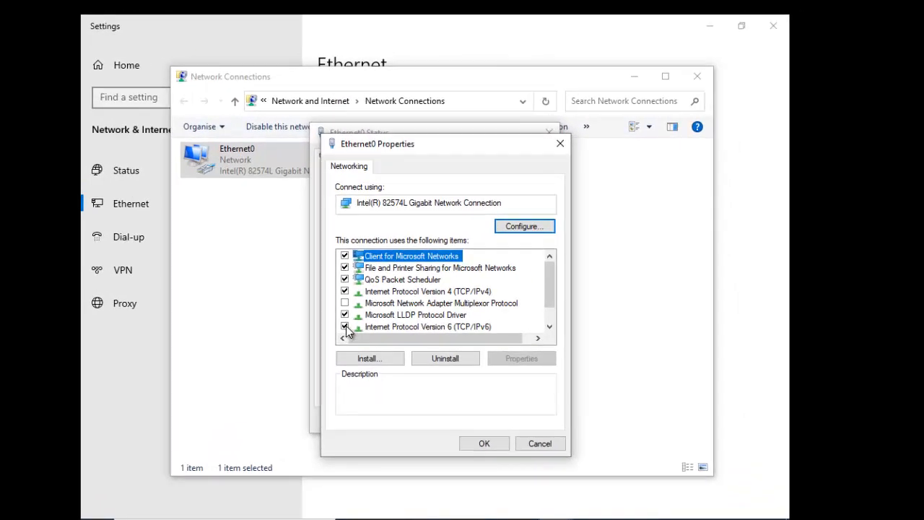
left_click(346, 326)
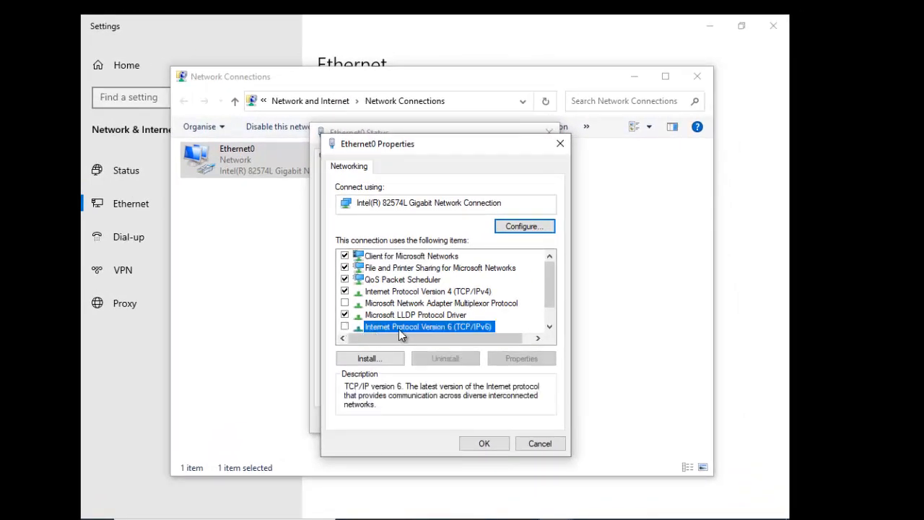
left_click(423, 293)
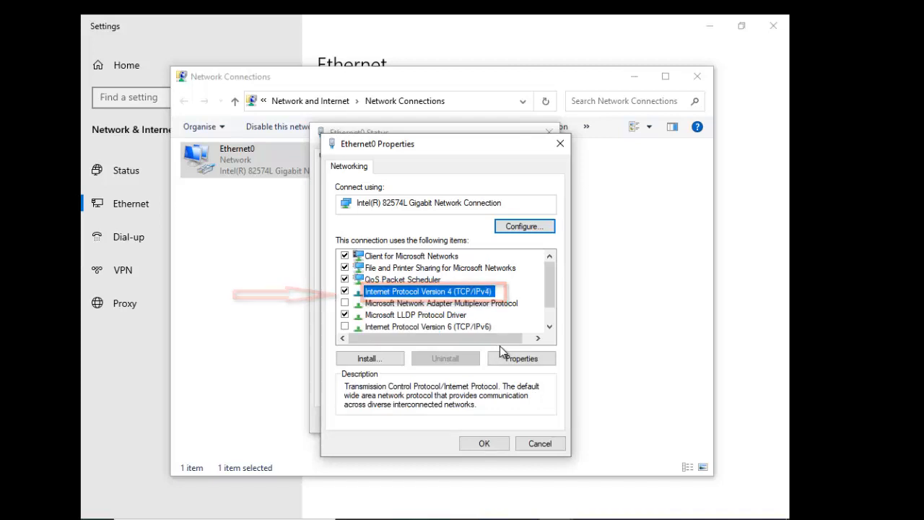
left_click(525, 361)
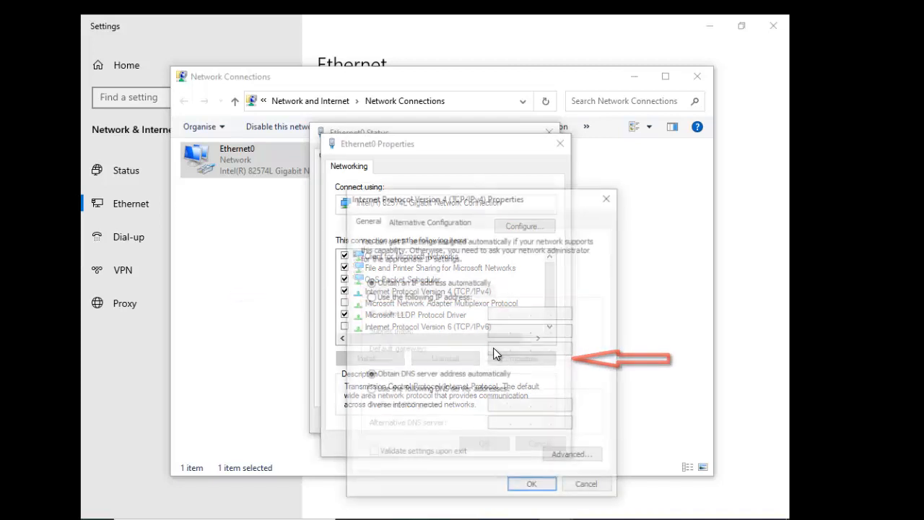
left_click_drag(473, 196, 369, 75)
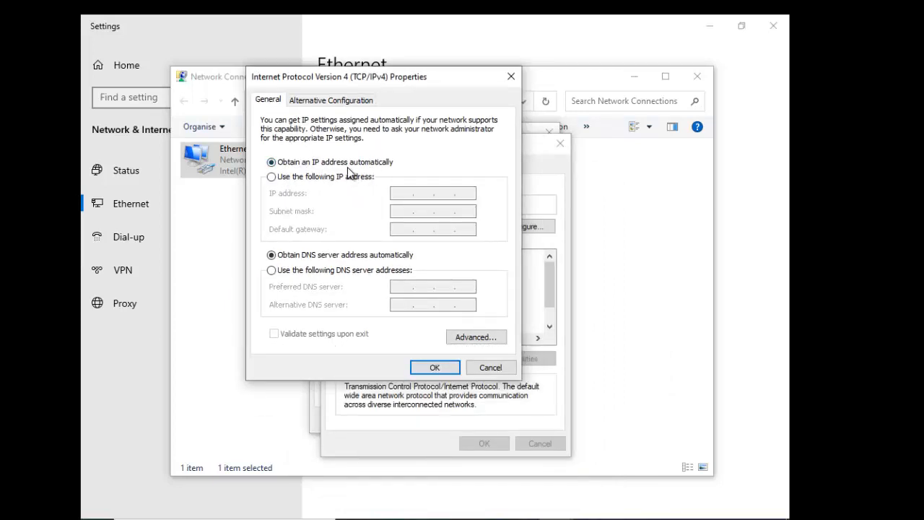
Step: Assign the static IP address 192.168.126.137 with subnet mask 255.255.255.0 and default gateway 192.168.126.2
left_click(280, 180)
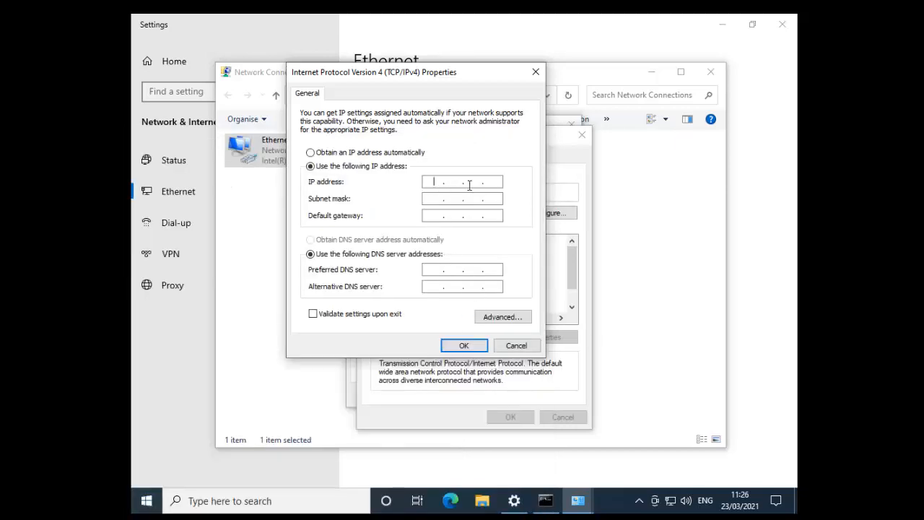
type("92 . 168 . 126 . 137")
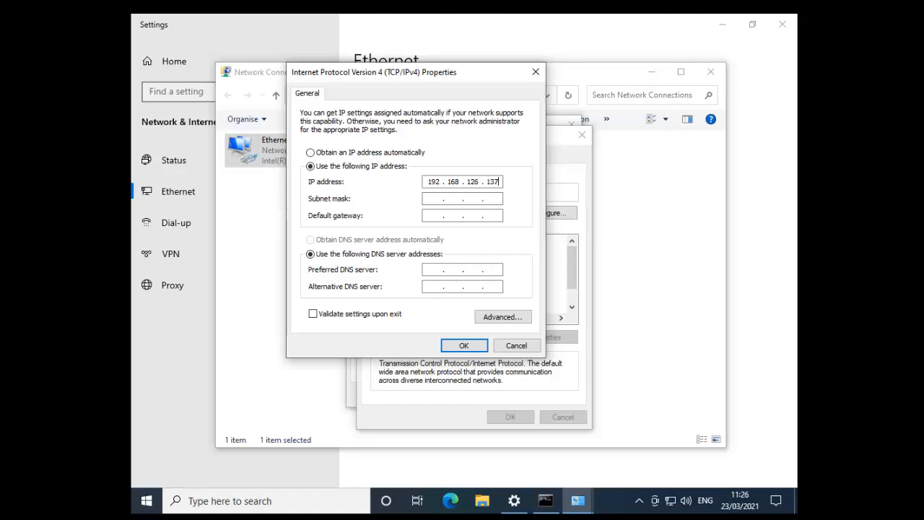
left_click(438, 199)
type("192 . 168 . 126 . 2")
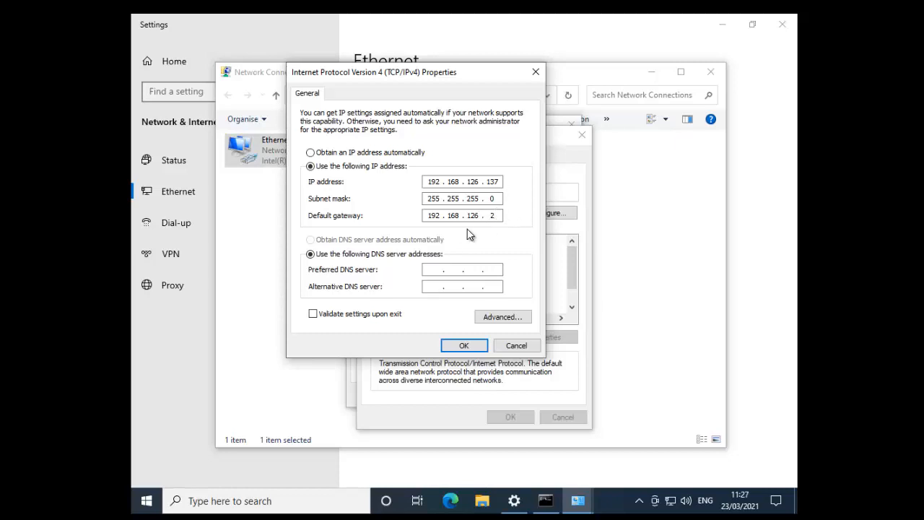
Step: Set the preferred DNS server to 192.168.126.128 and the alternative to 192.168.126.2, apply the settings and close the Ethernet0 dialogs
left_click(436, 269)
type("92 . 168 . 126 . 128")
type("2")
type("8.126.")
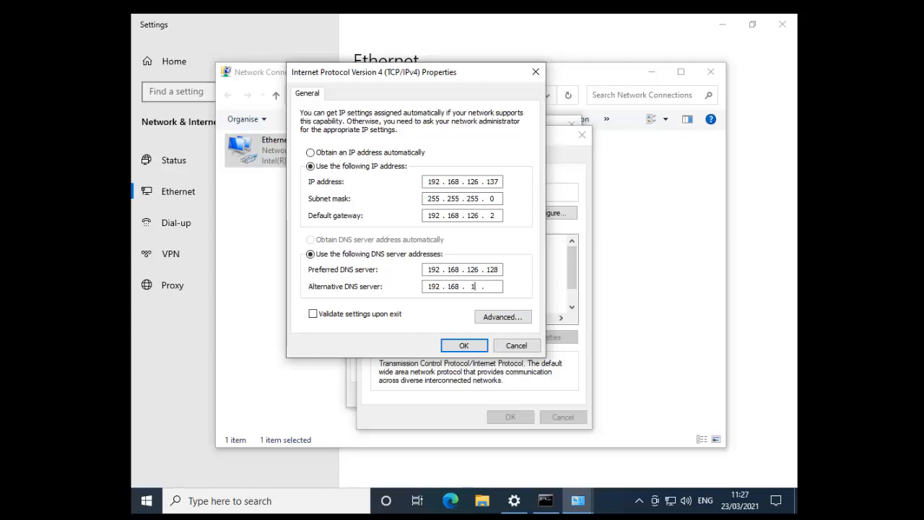
type("2")
left_click(468, 347)
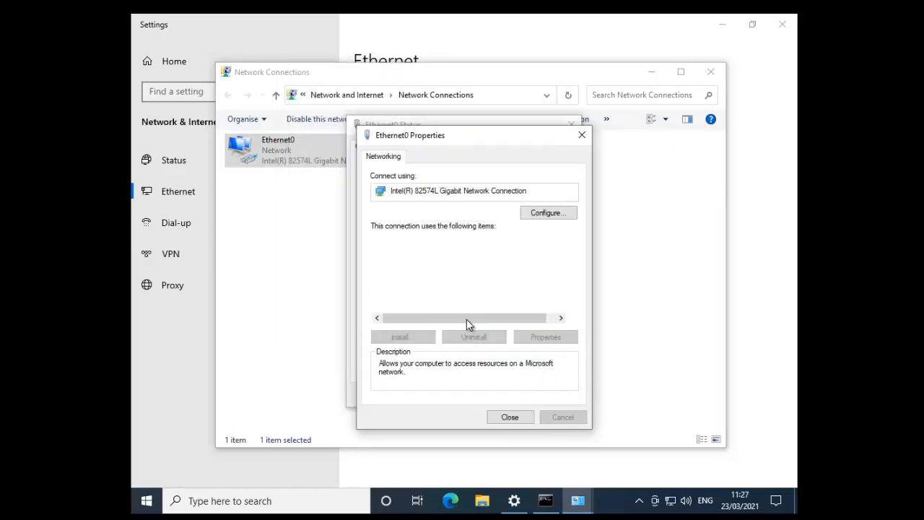
left_click(511, 417)
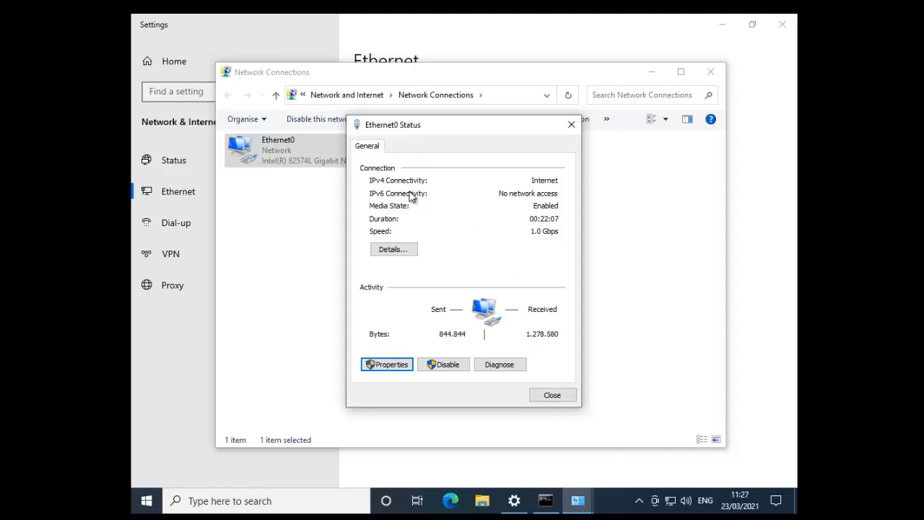
left_click(551, 395)
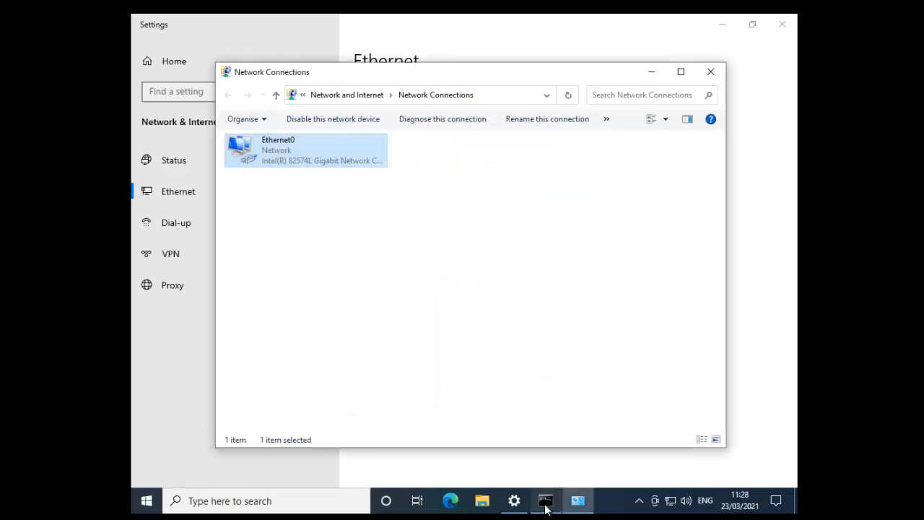
Step: Switch to Command Prompt, ping 192.168.126.128 to test the connection, and return to the Network Connections window
left_click(545, 500)
left_click(333, 205)
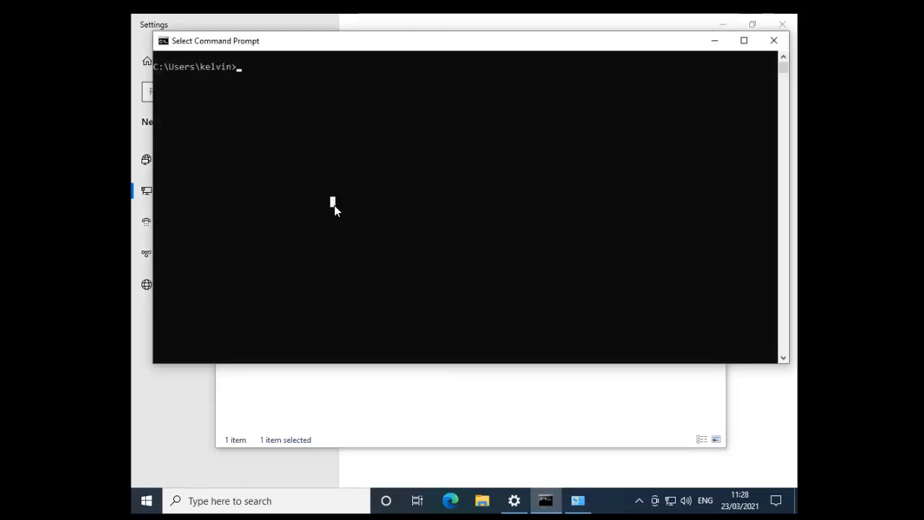
type("ping 19")
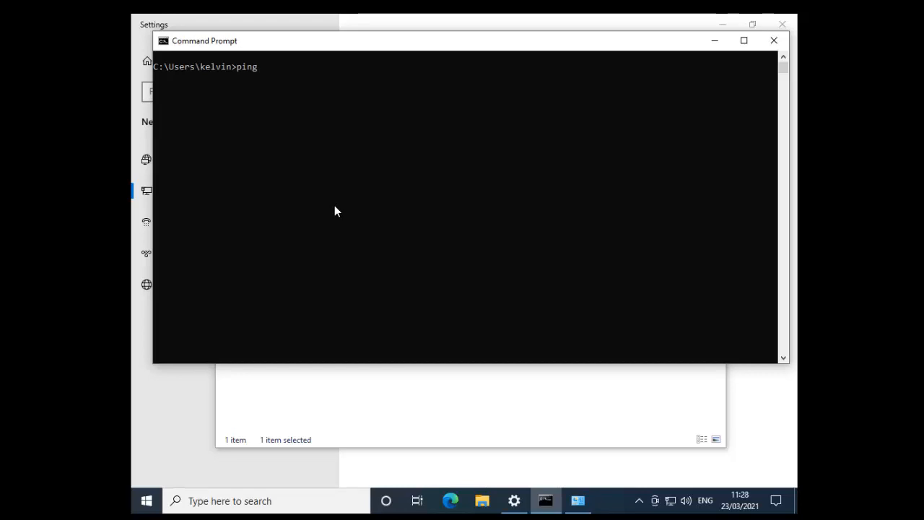
type("2.168.1")
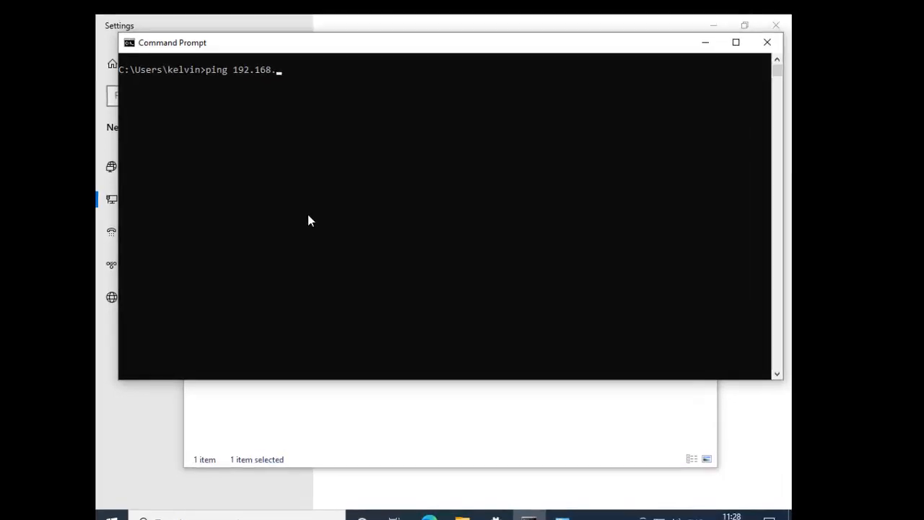
type("26.")
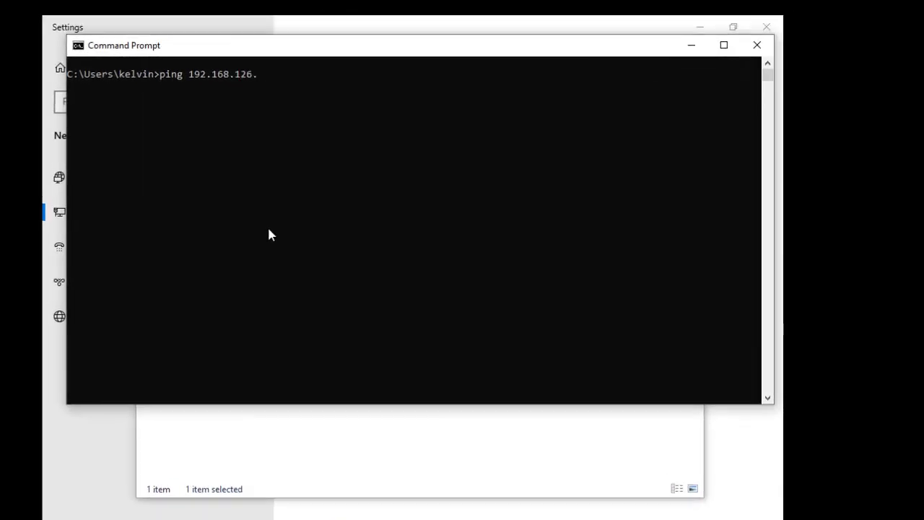
type("128")
key("Return")
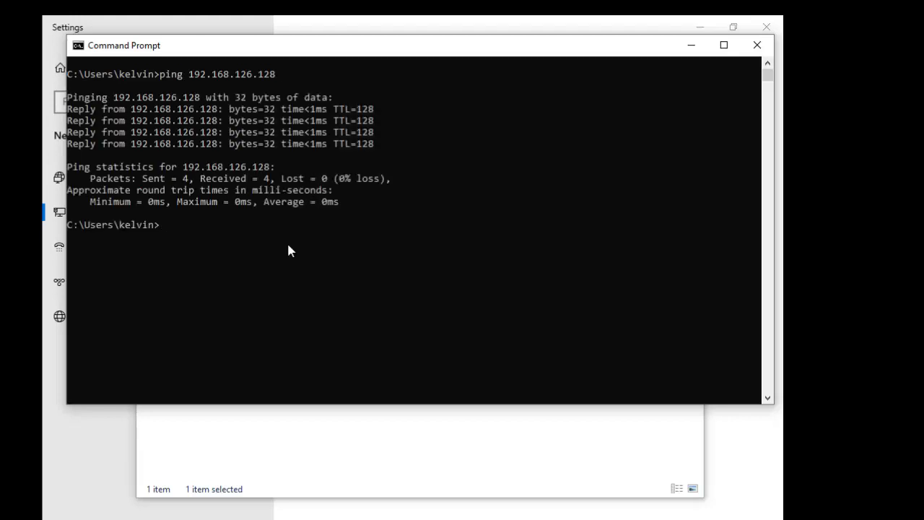
left_click(329, 435)
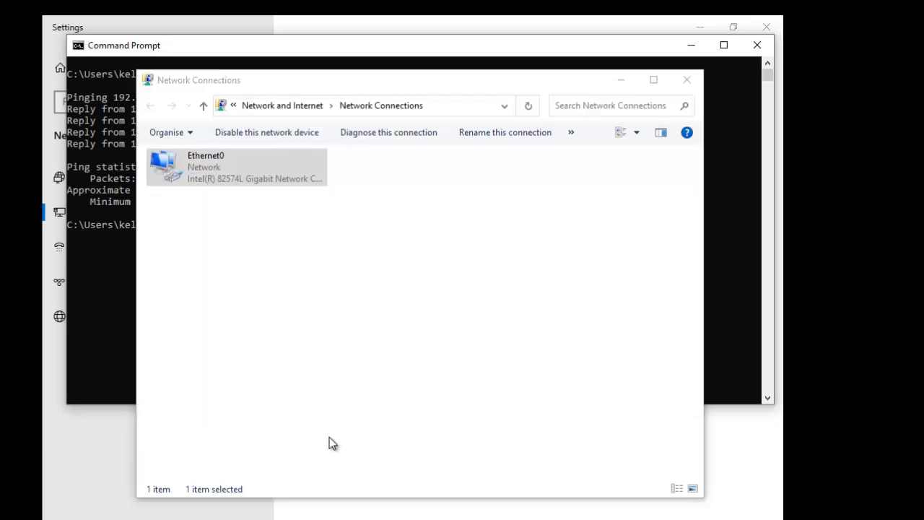